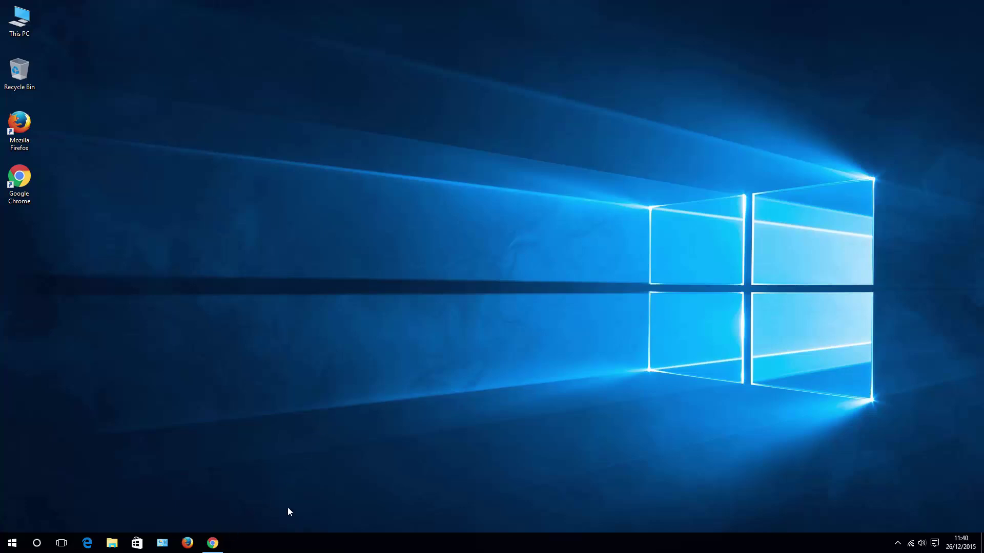
Step: Download DDU version 15.7.2.0 from the Guru3D page as [Guru3D.com]-DDU.zip into Downloads
click(217, 542)
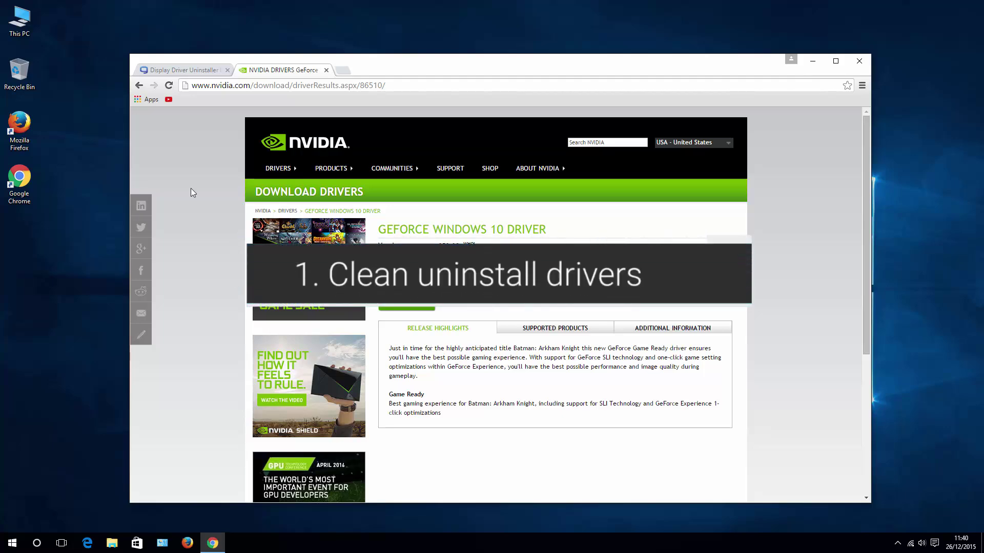
click(175, 72)
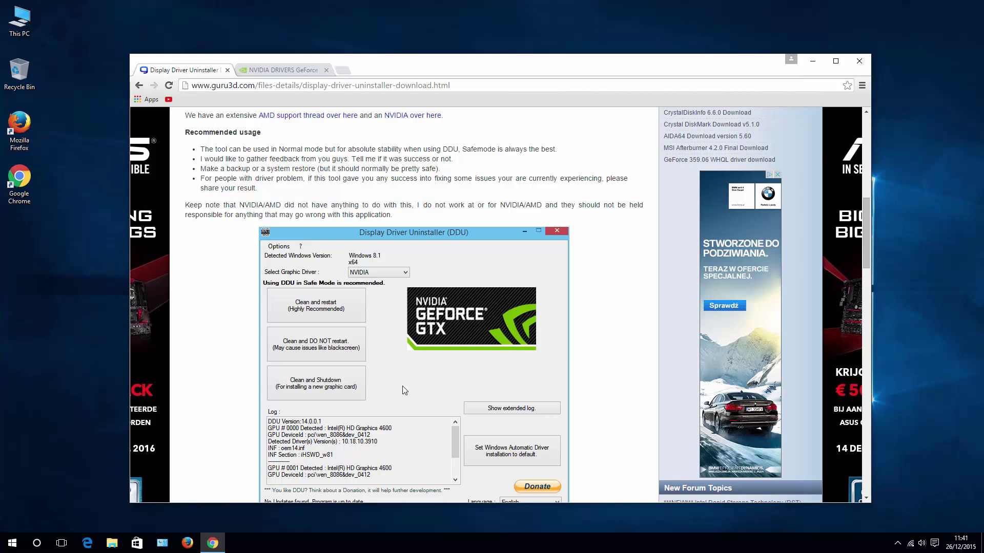
scroll(402, 385, down, 12)
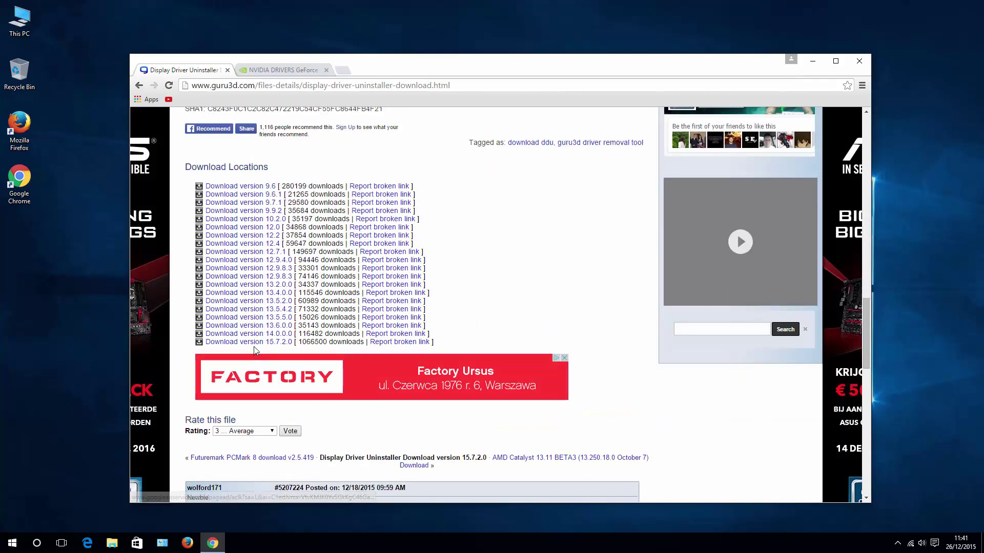
click(255, 342)
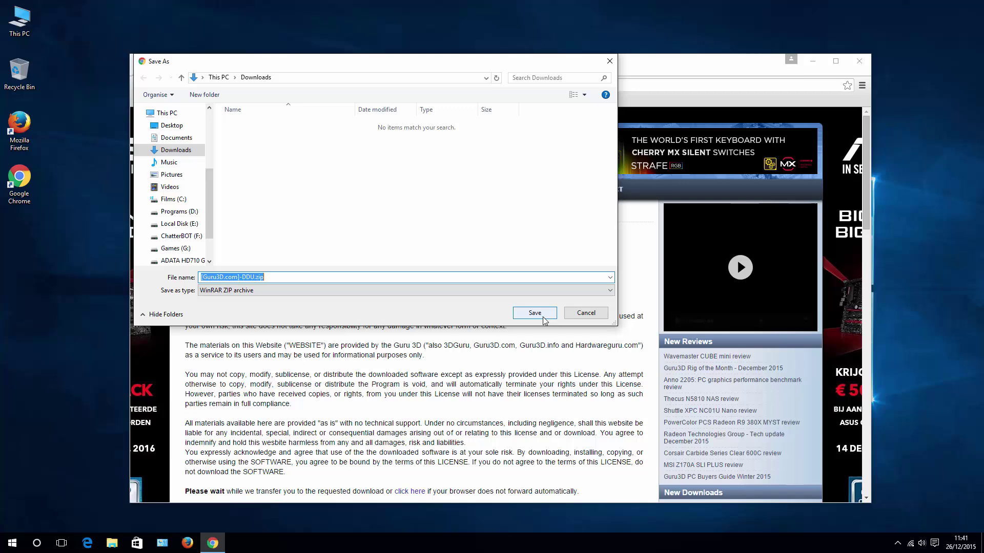
click(534, 313)
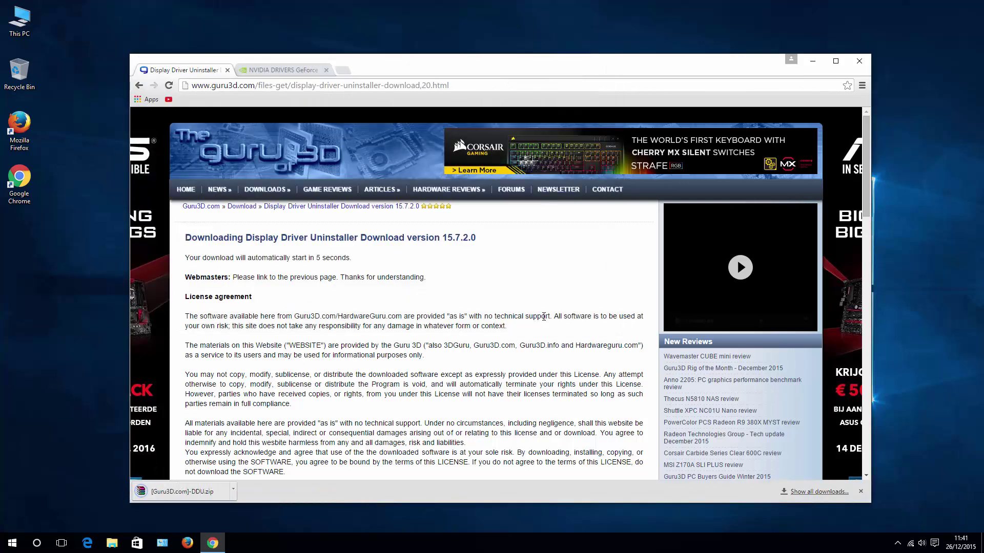
Step: Extract the [Guru3D.com]-DDU.zip archive directly into the Downloads folder
double_click(30, 33)
click(221, 200)
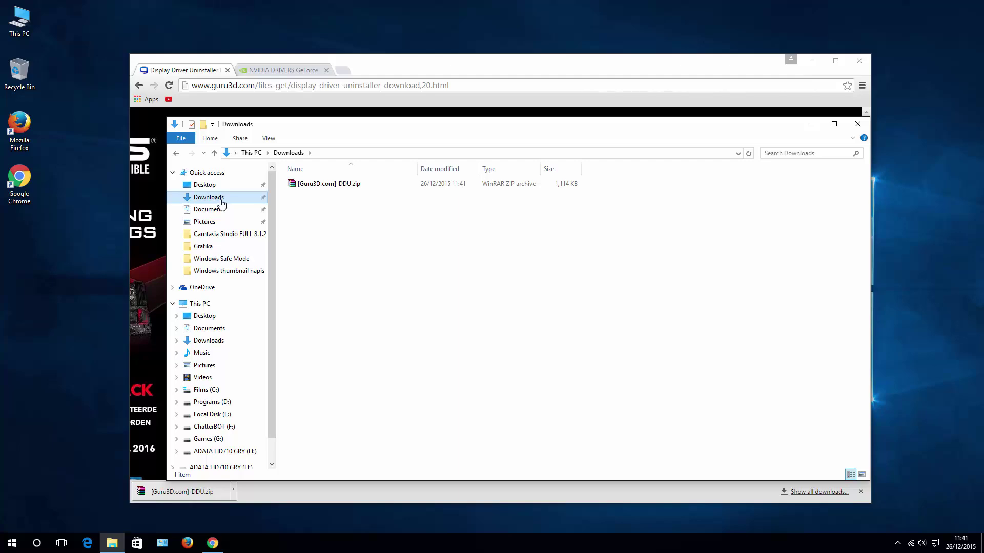
right_click(319, 188)
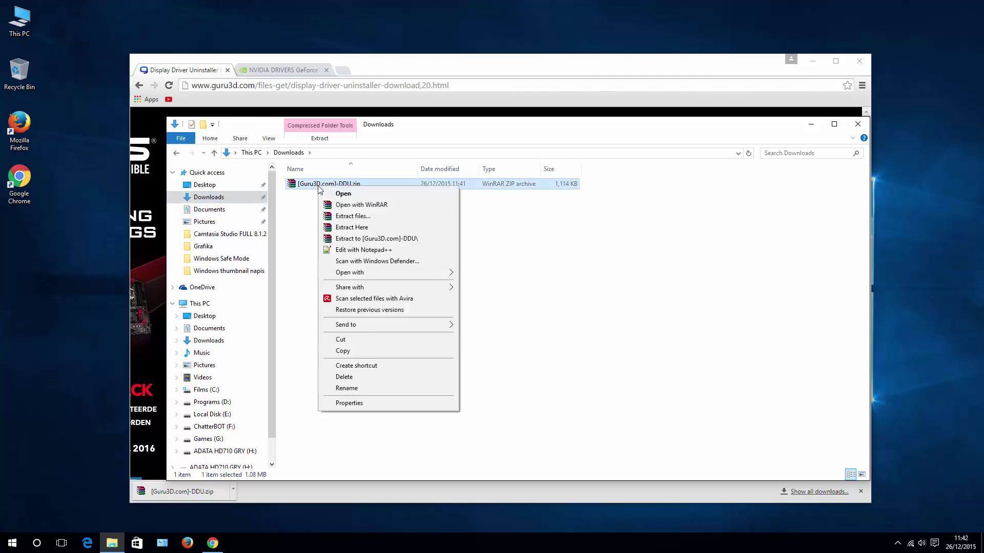
click(351, 227)
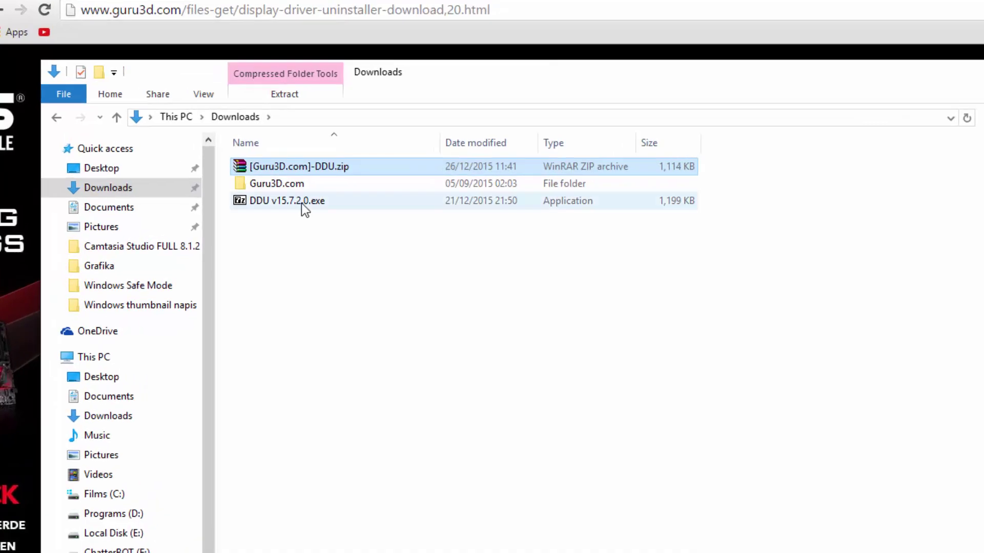
Step: Run DDU v15.7.2.0.exe and extract the DDU program files
double_click(304, 207)
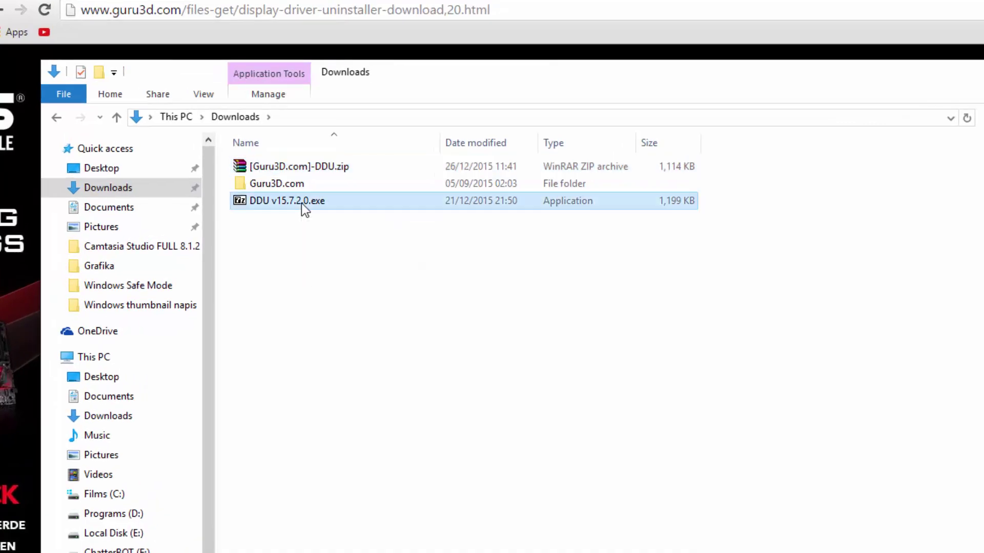
click(611, 323)
click(597, 340)
Step: Launch Display Driver Uninstaller without Safe Mode and keep NVIDIA as the driver type
double_click(326, 275)
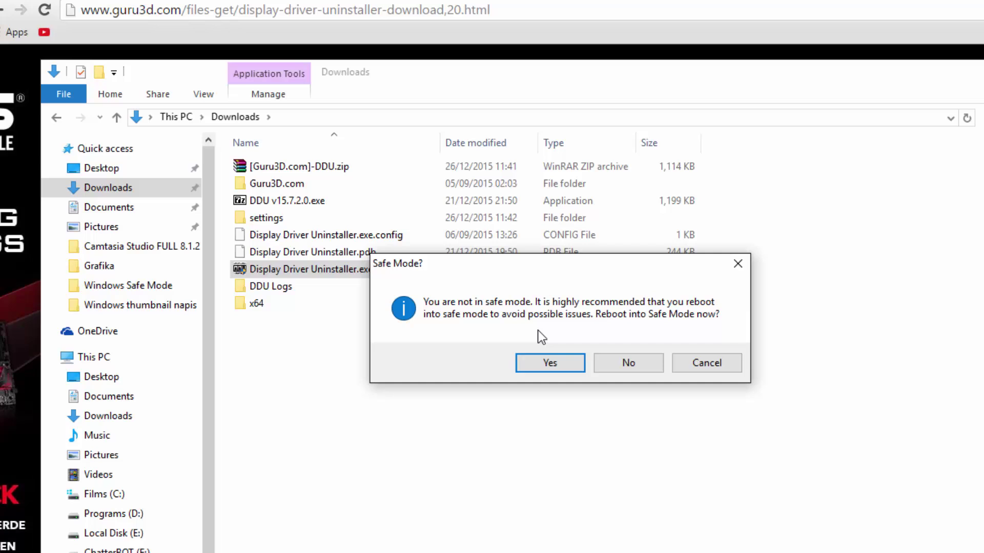
click(637, 365)
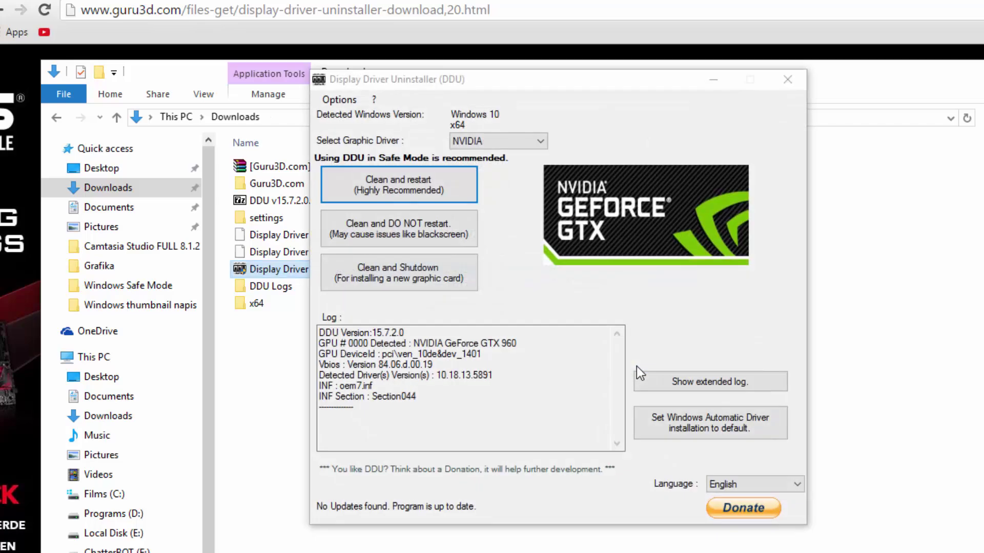
click(513, 141)
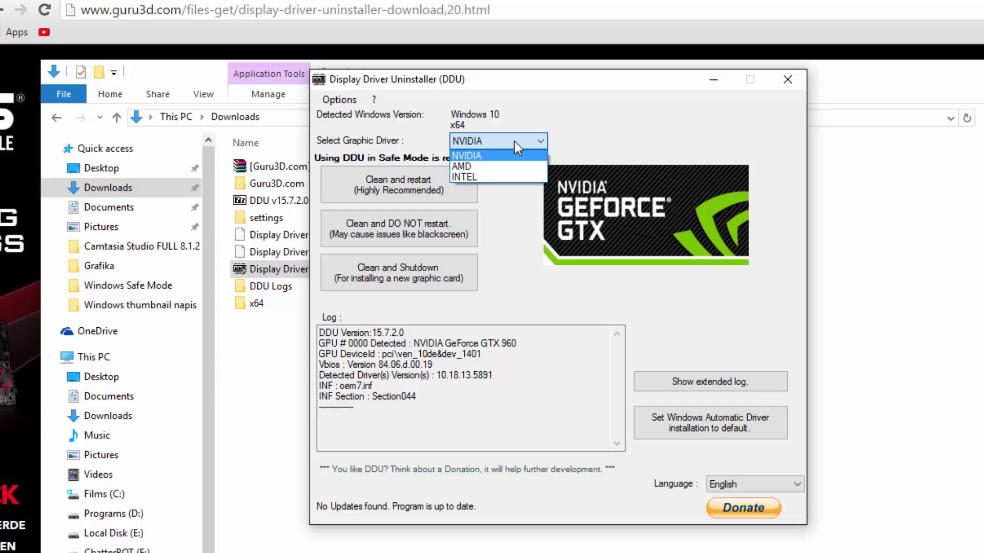
click(514, 143)
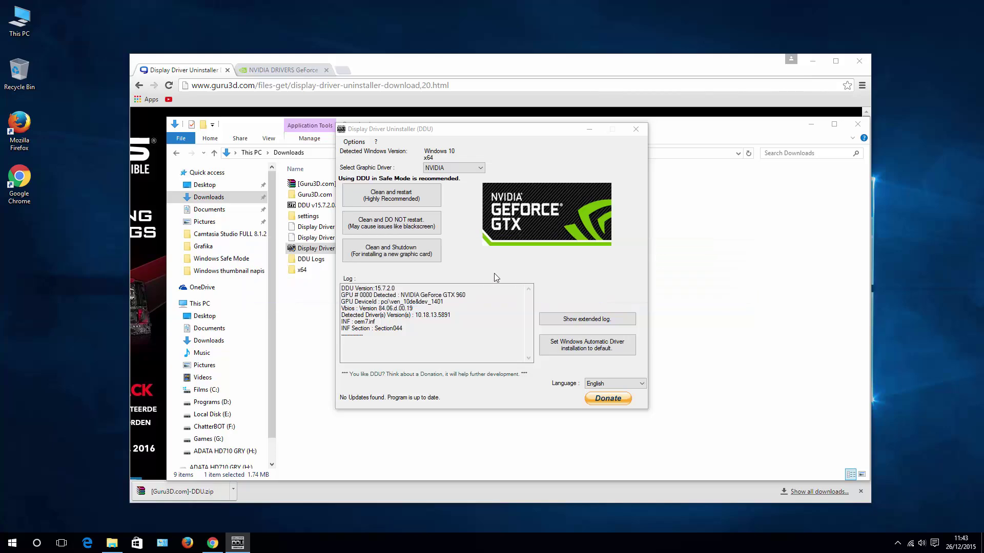
Step: In C:\Program Files\NVIDIA Corporation, rename the Installer2 folder to Installer2_backup
double_click(20, 21)
double_click(393, 287)
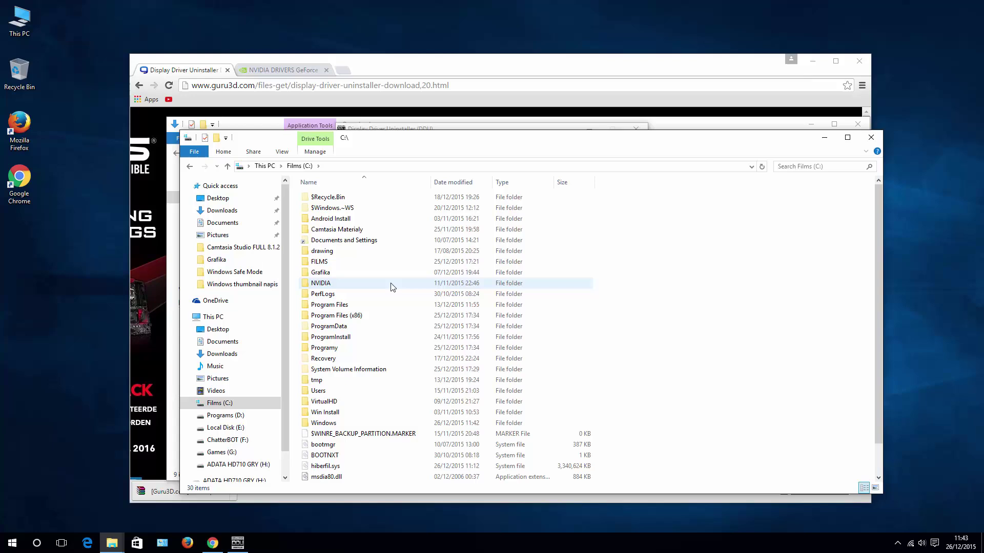
double_click(352, 307)
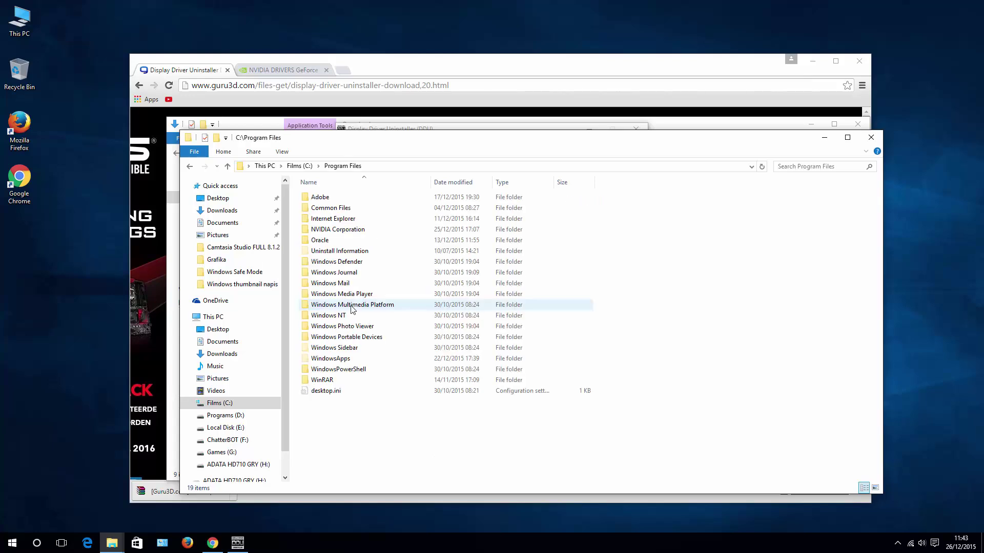
double_click(363, 231)
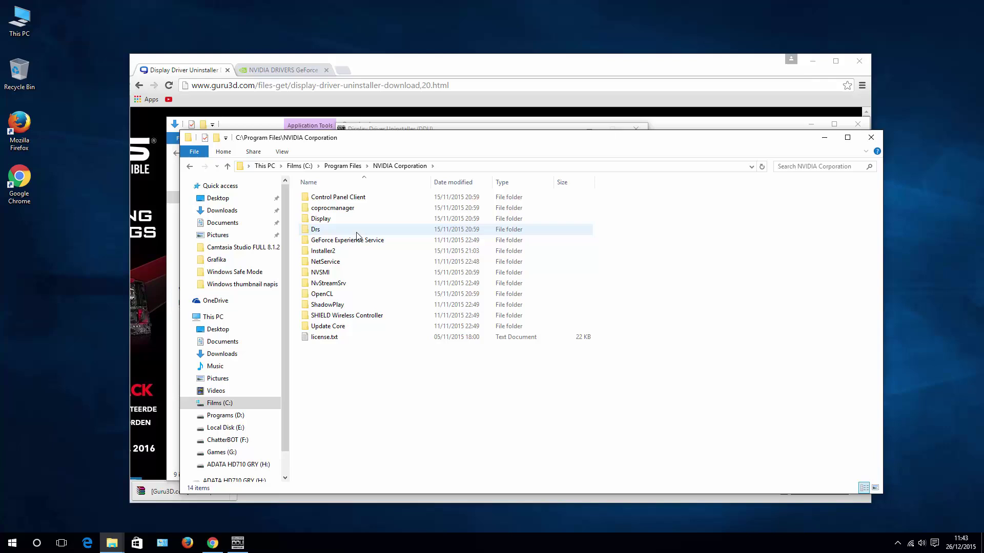
click(325, 254)
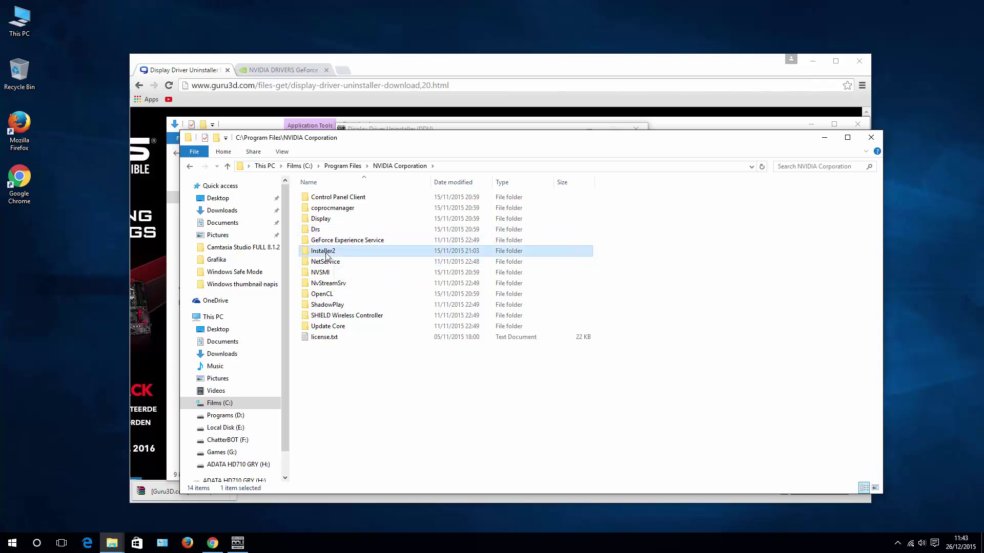
right_click(326, 254)
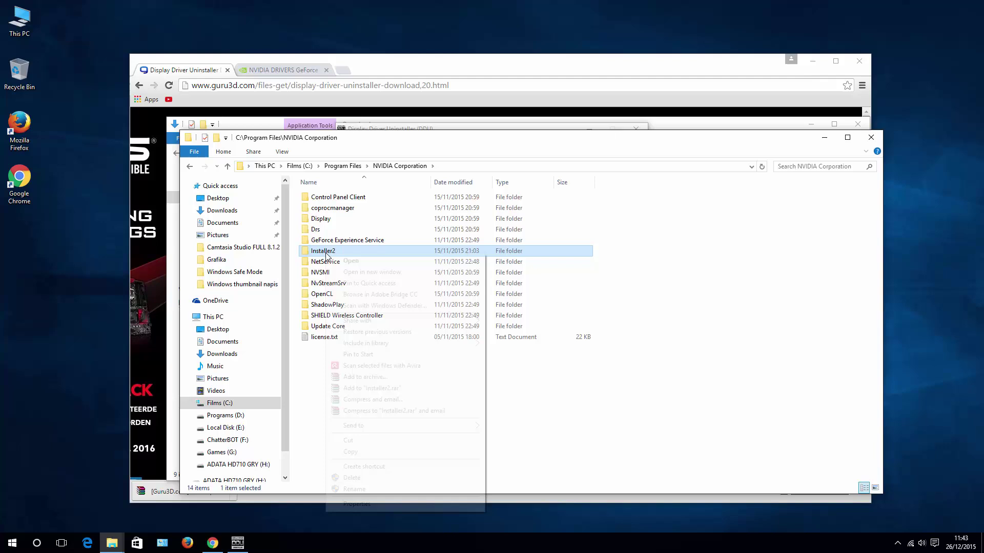
click(348, 478)
text(_backup)
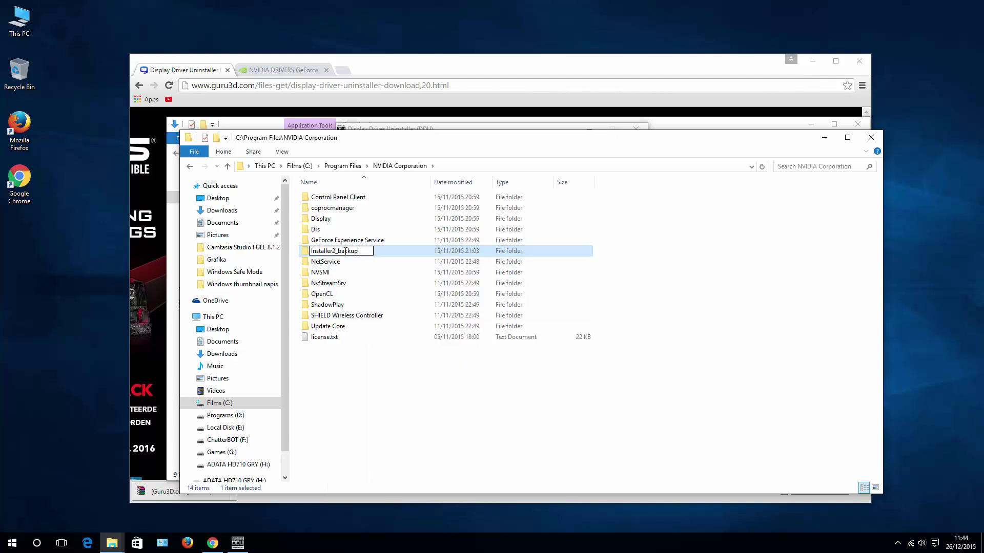
key(Return)
Step: Check the DDU window, then return to Explorer at C:\Program Files
click(498, 128)
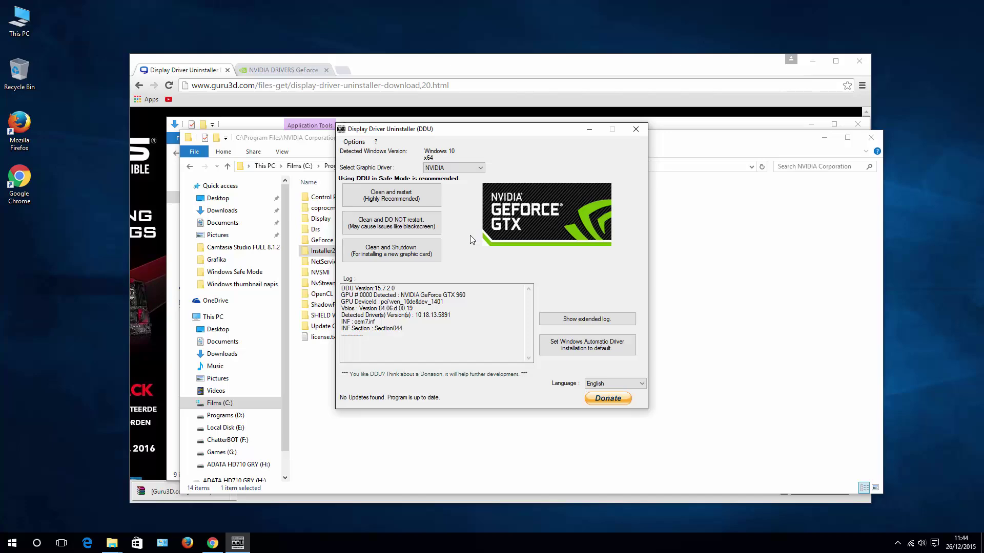
key(alt+Tab)
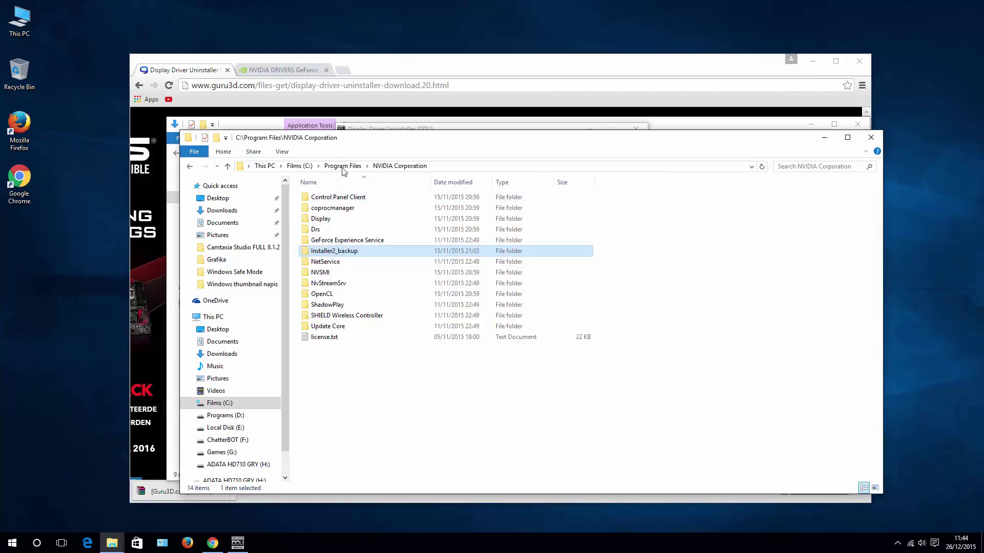
click(343, 166)
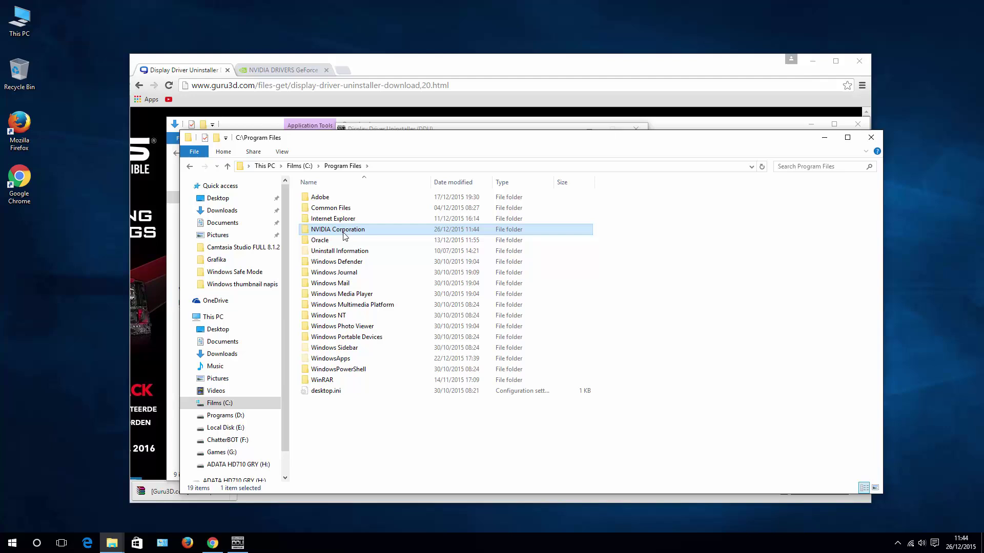
Step: Lower User Account Control to Never notify from Control Panel's User Accounts settings
click(37, 544)
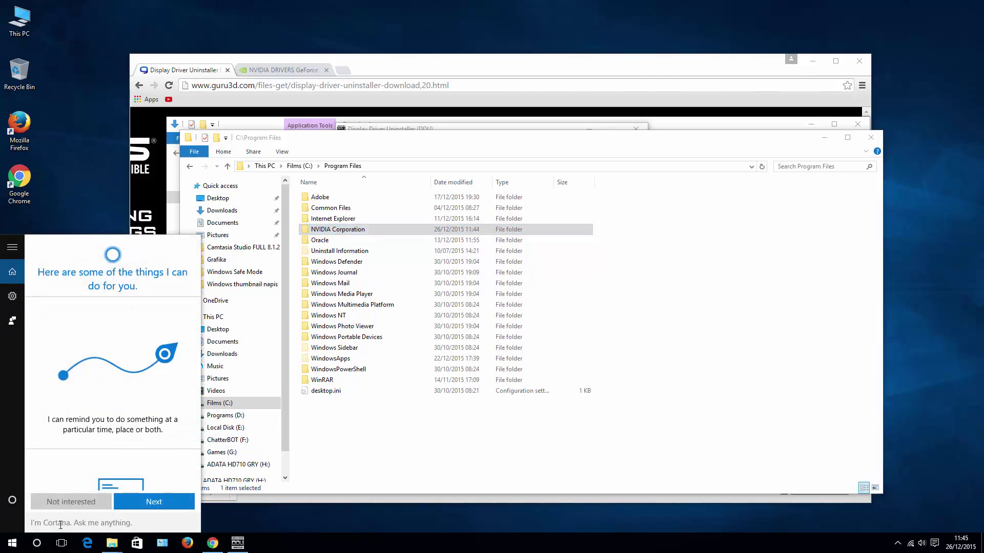
text(control)
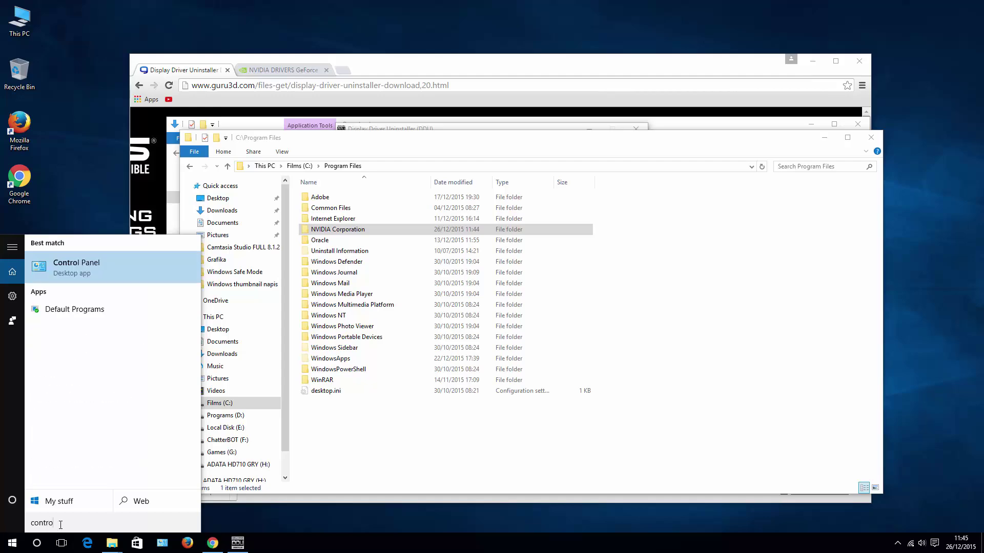
key(Return)
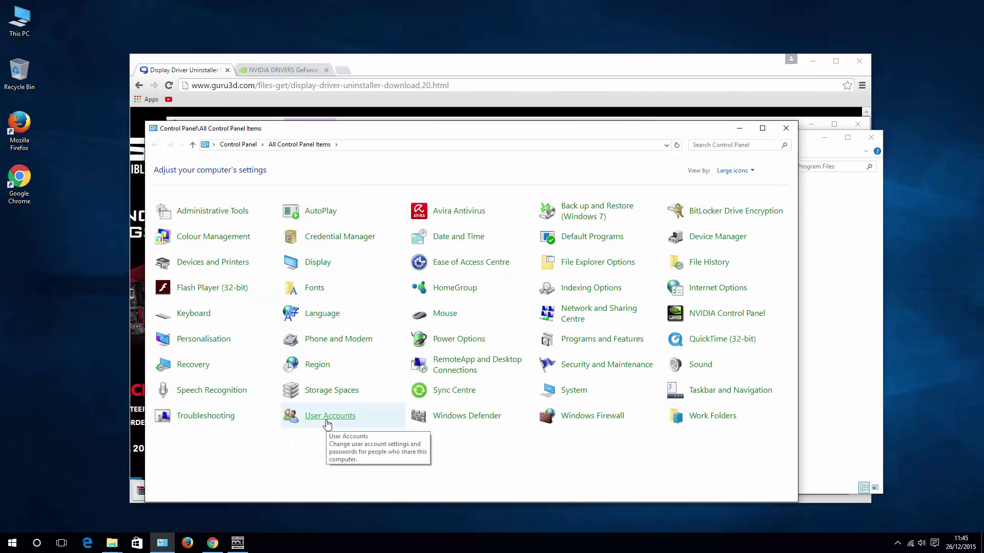
click(325, 422)
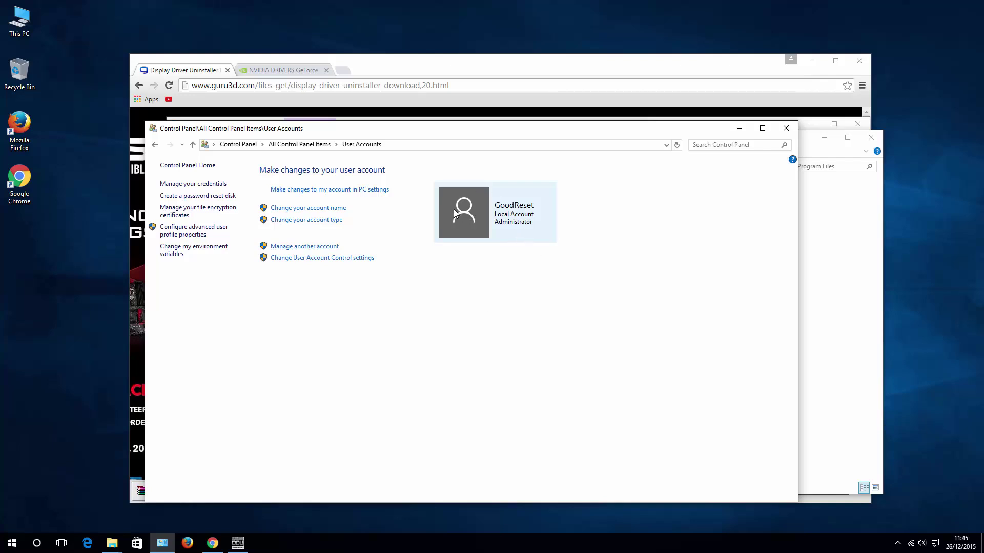
click(318, 259)
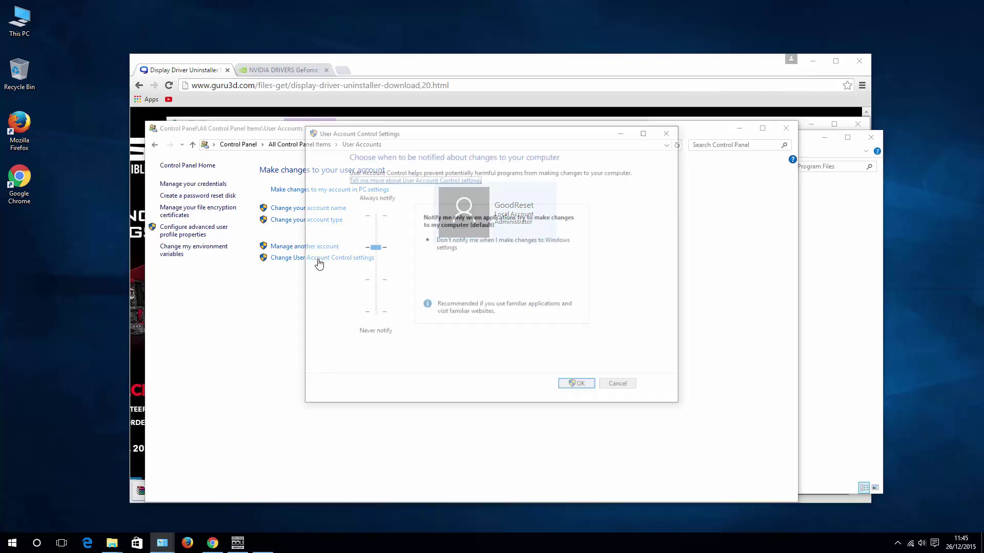
drag(375, 247, 374, 313)
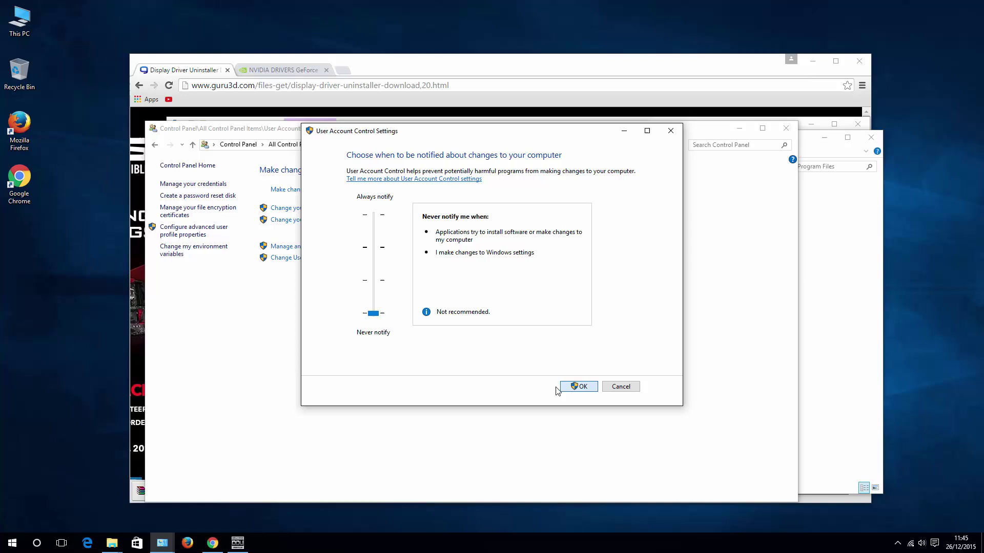
click(578, 387)
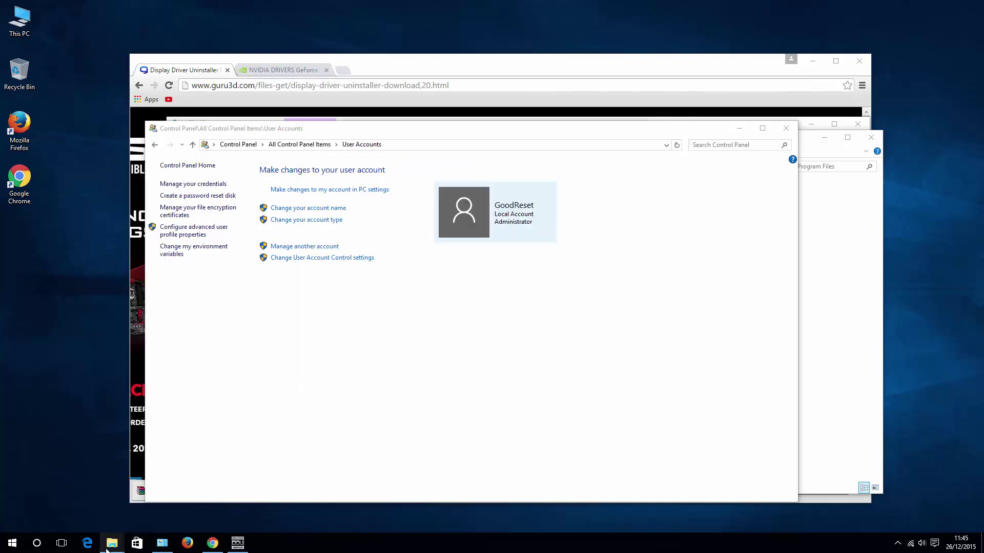
Step: Browse to C:\Program Files (x86), select its NVIDIA Corporation folder, and return to DDU
mouse_move(111, 543)
click(204, 510)
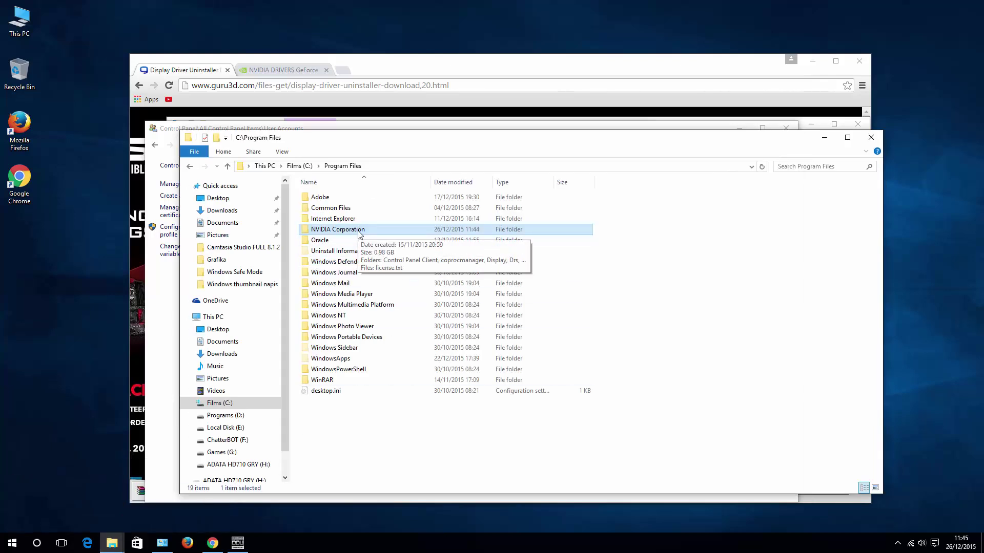
click(302, 166)
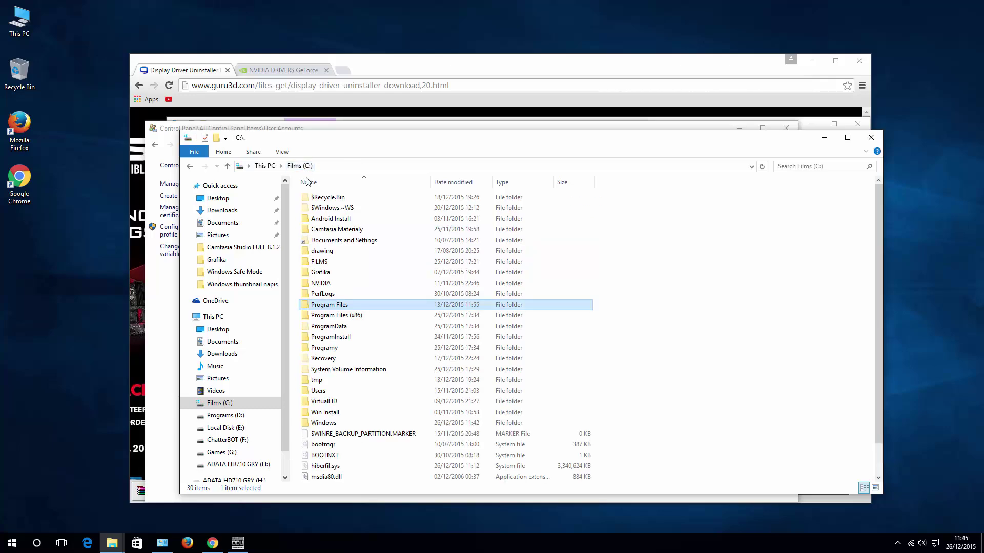
double_click(350, 317)
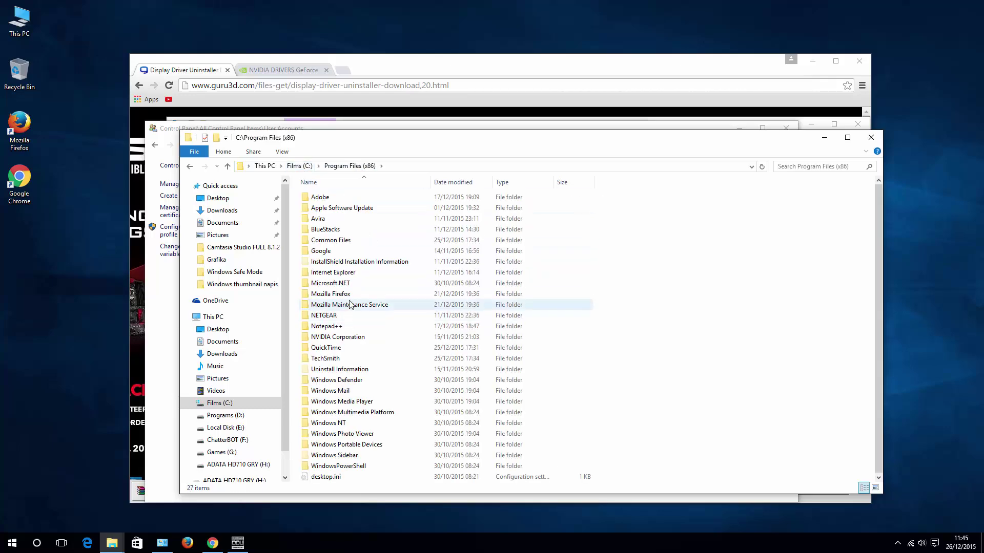
click(348, 339)
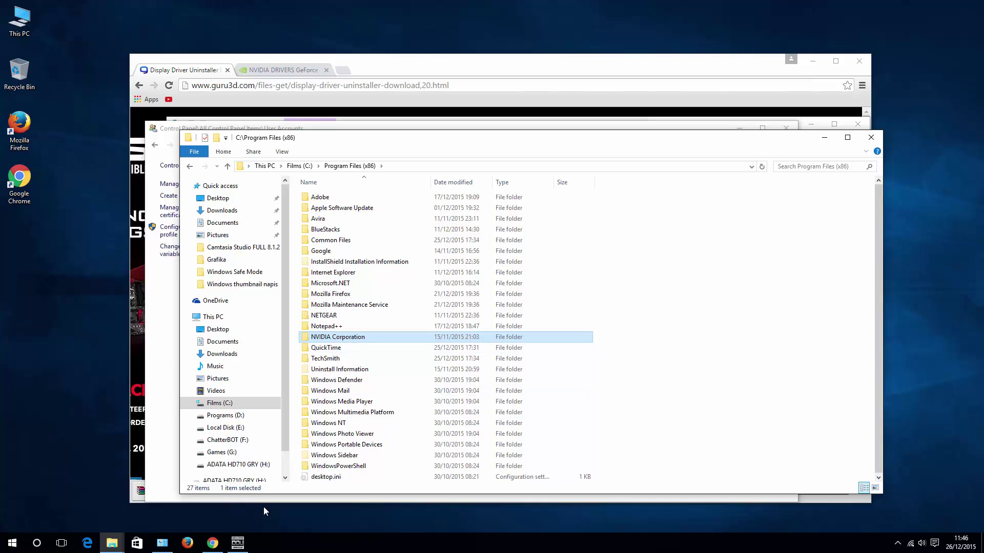
click(238, 544)
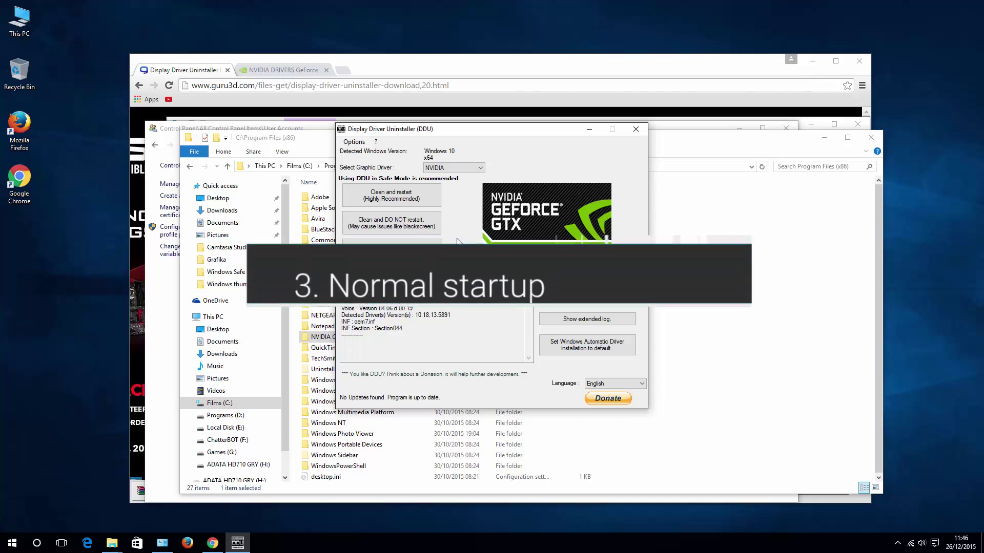
Step: Open System Configuration and apply Normal startup on the General tab
click(38, 545)
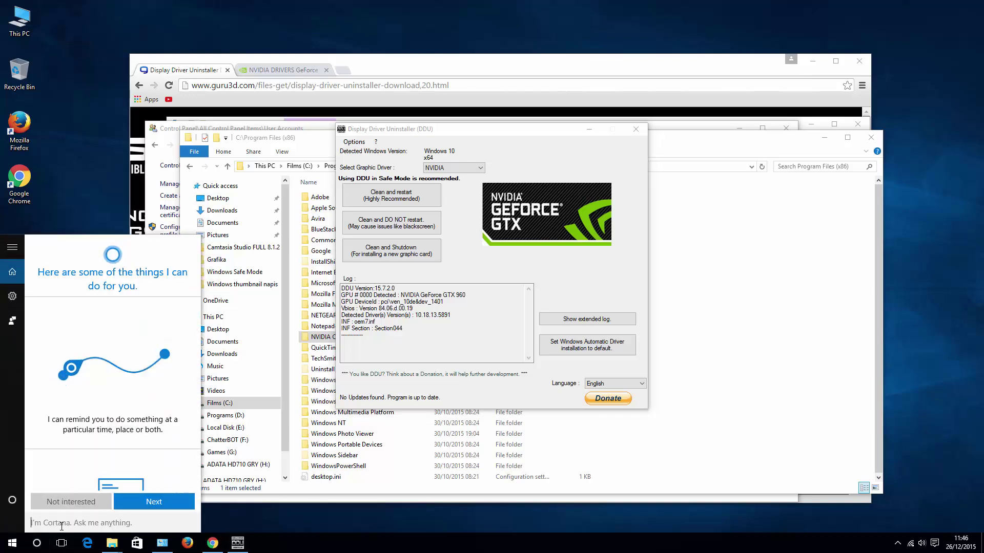
text(system)
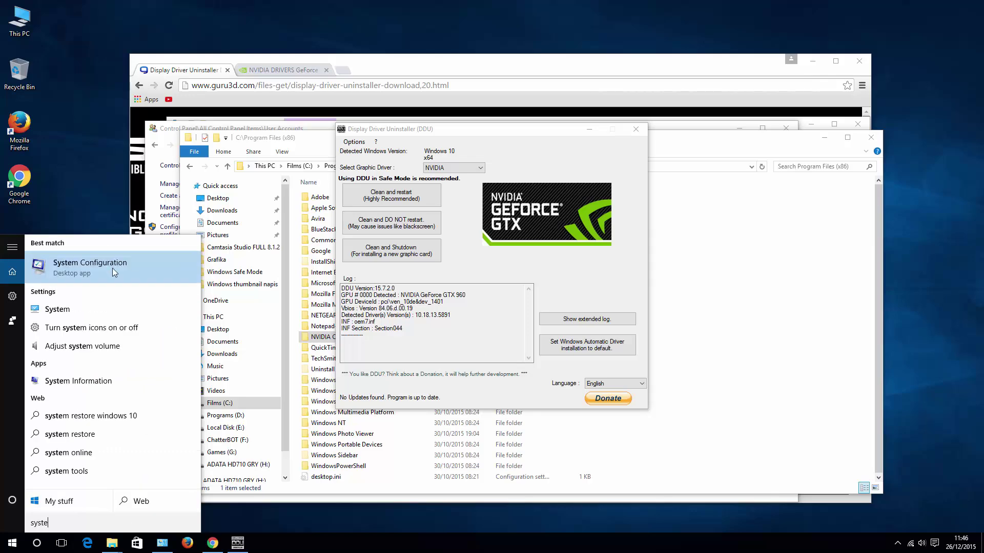
click(112, 268)
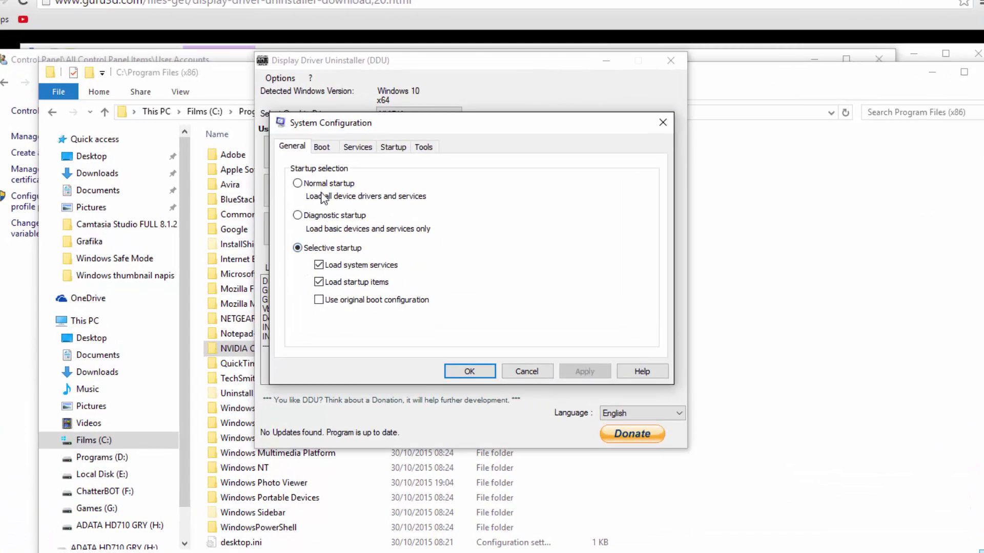
click(325, 185)
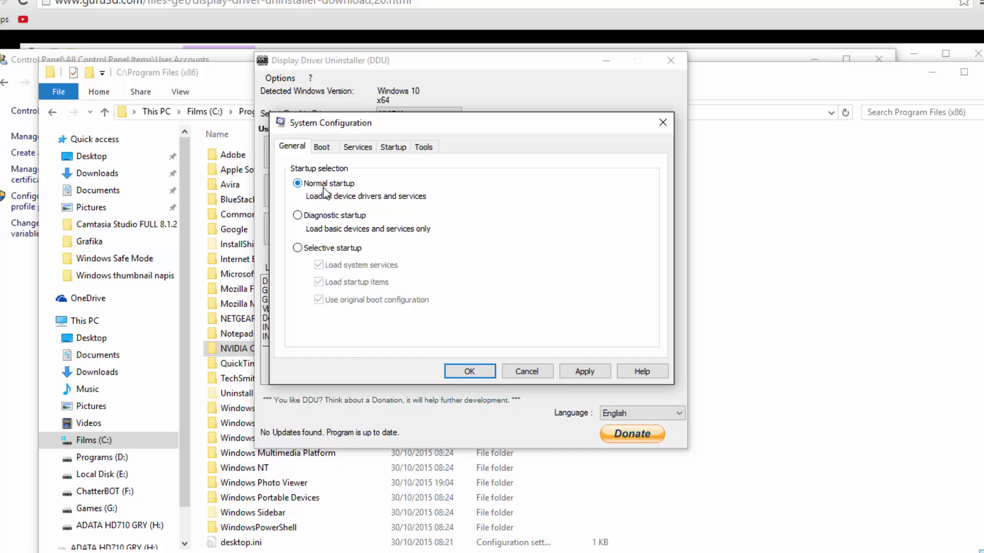
click(585, 371)
click(470, 372)
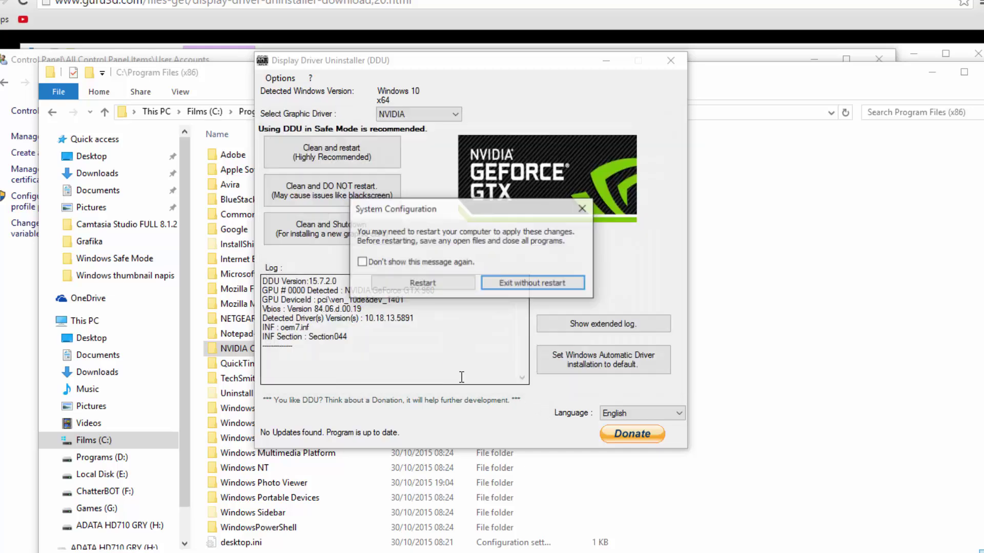